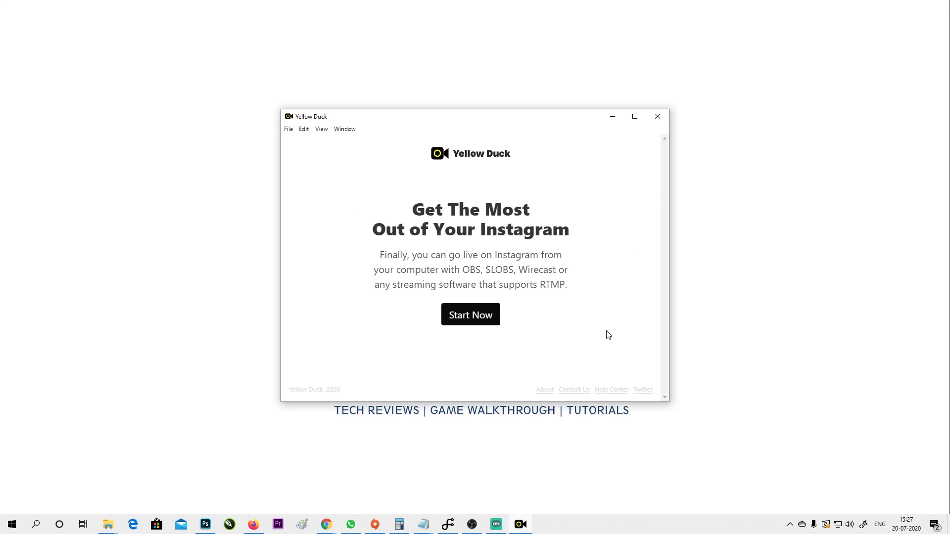
In Yellow Duck, choose Start Now and log in to Instagram with the account's e-mail and password.
mouse_move(430, 124)
left_mouse_down()
mouse_move(547, 85)
mouse_move(462, 152)
mouse_move(441, 131)
left_mouse_up()
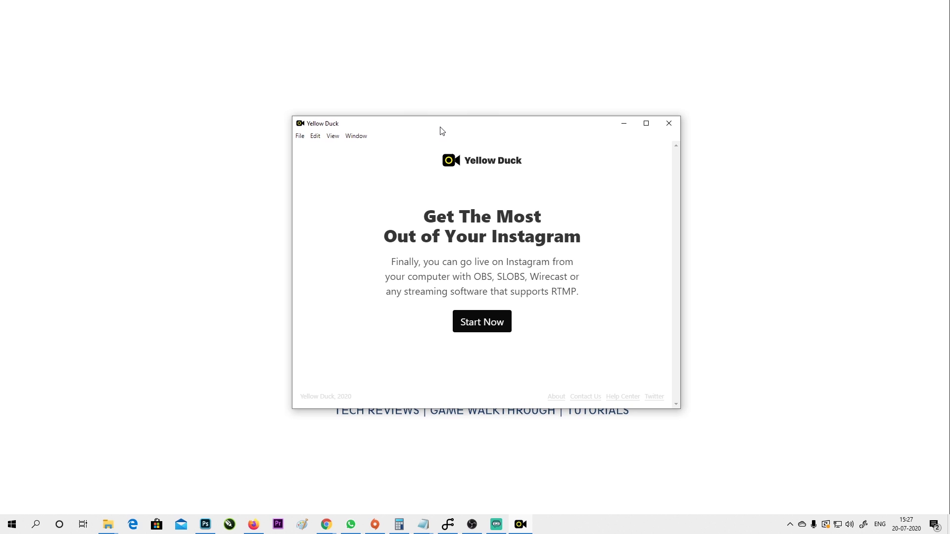
left_click(495, 334)
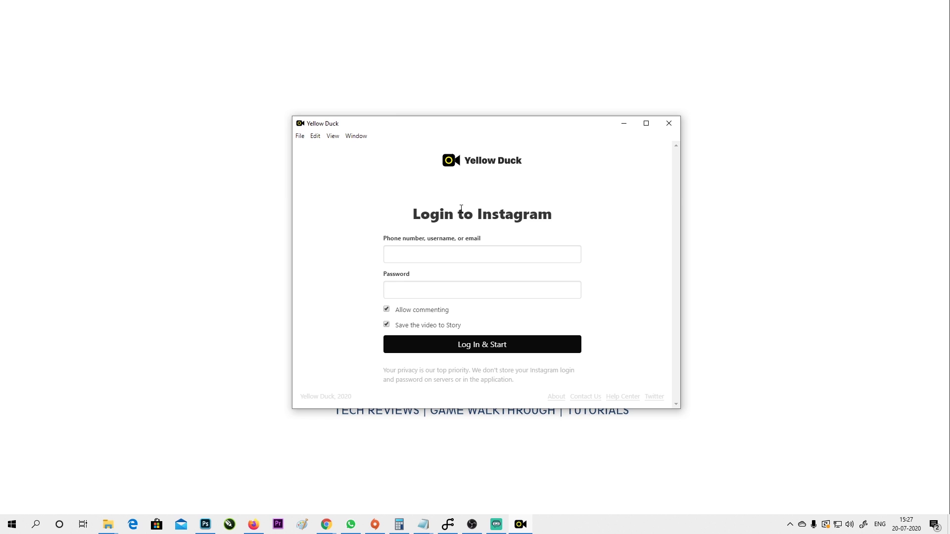
left_click(441, 259)
key("Tab")
left_click(487, 349)
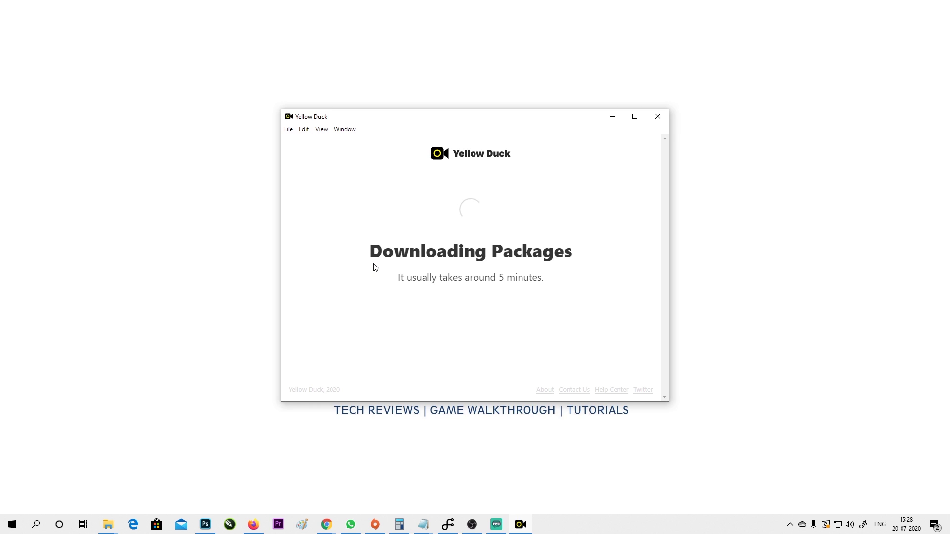
Switch to the OBS Studio window from the taskbar.
left_click(472, 524)
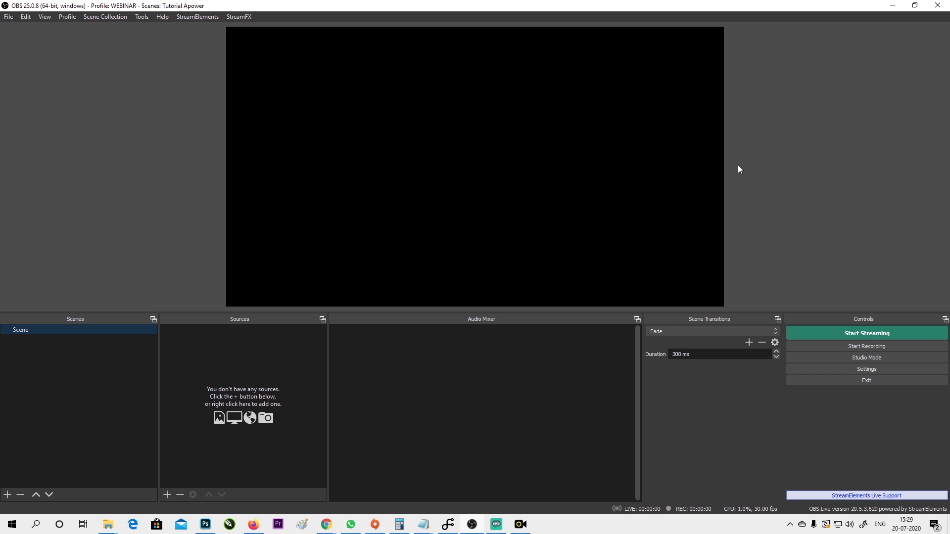
Set OBS Base (Canvas) and Output (Scaled) Resolution to 1080x1920 in Video settings, then apply.
left_click(883, 370)
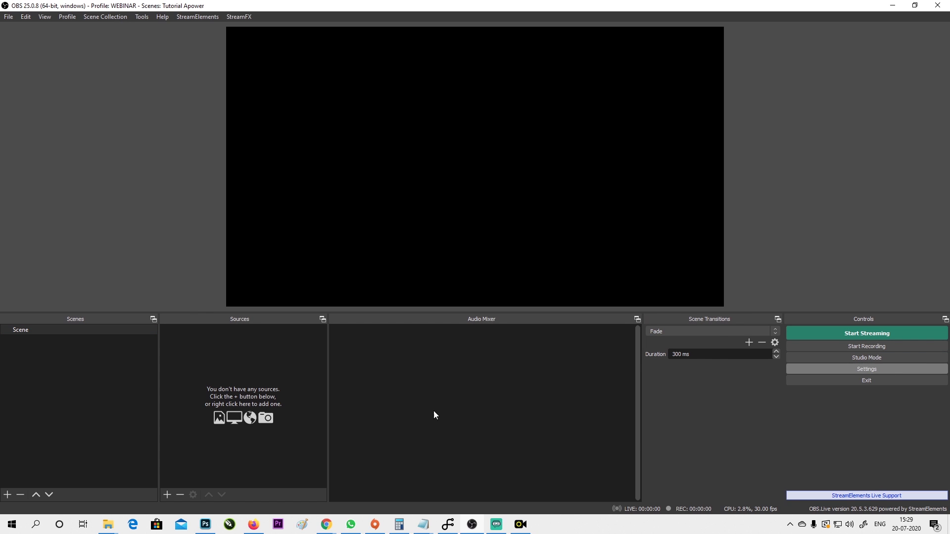
left_click(263, 192)
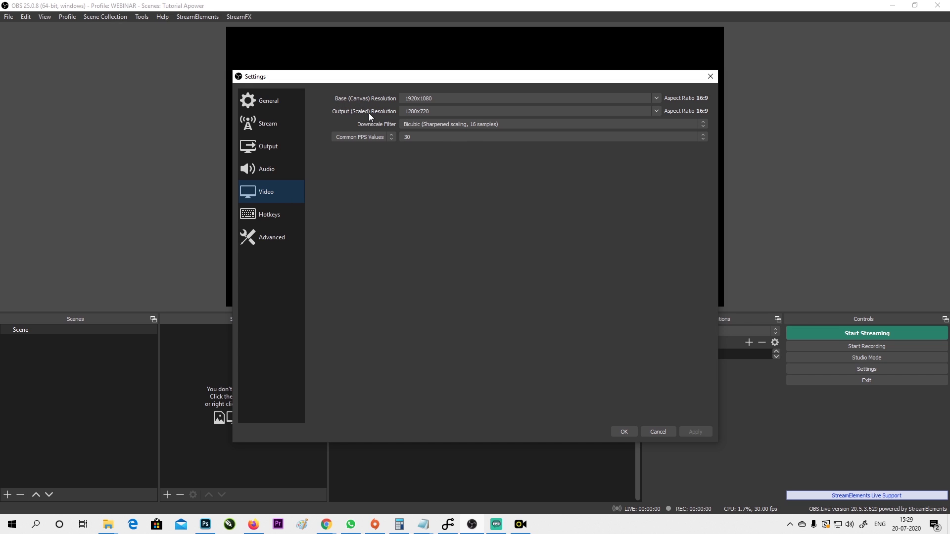
double_click(449, 99)
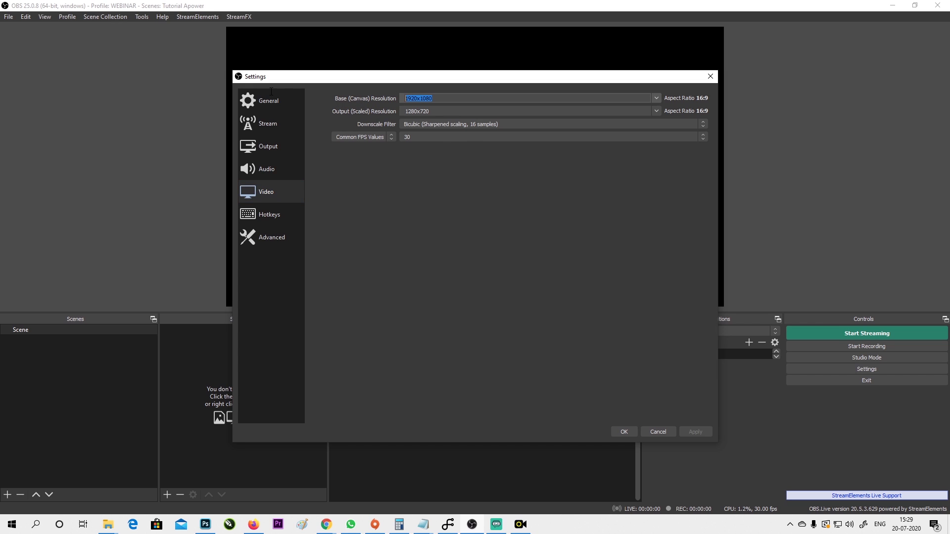
type("1080x1920")
key("Tab")
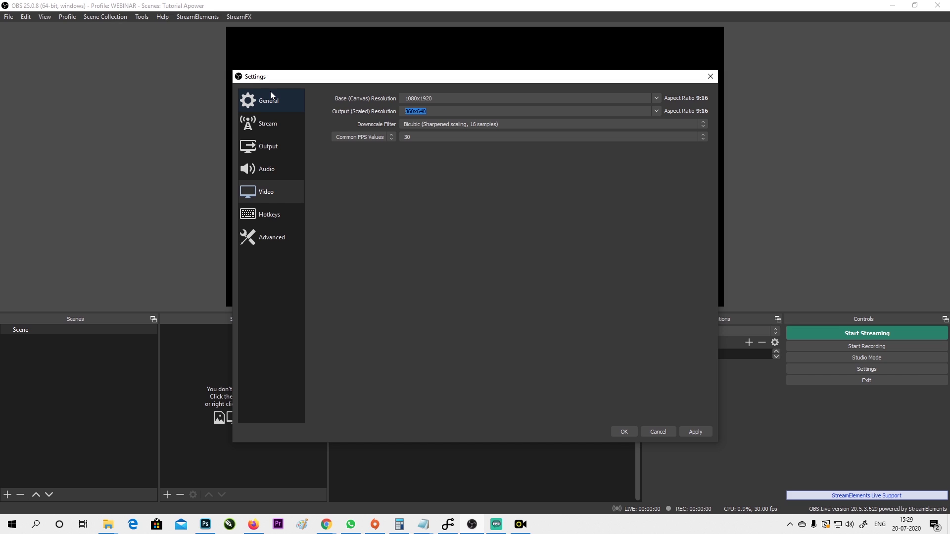
type("1080")
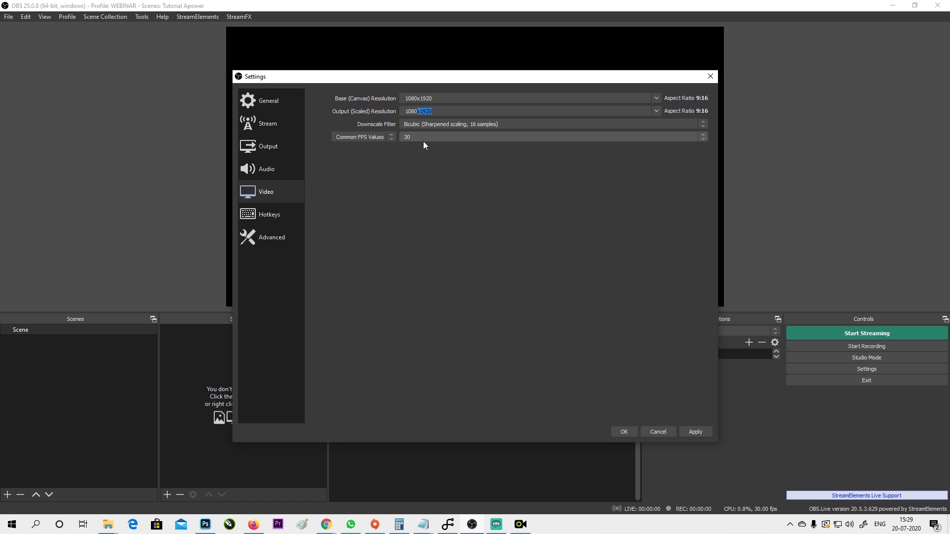
left_click(692, 429)
left_click(626, 432)
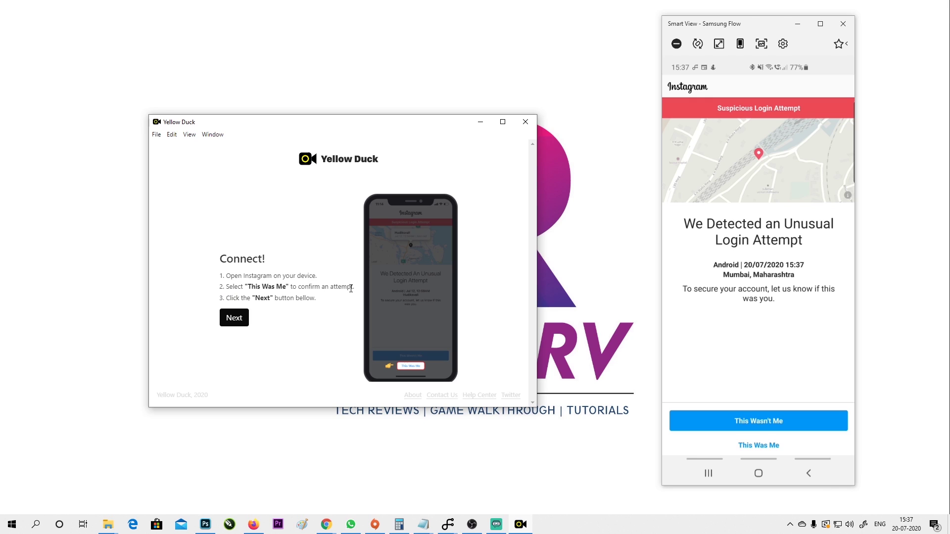
left_click(232, 318)
left_click(388, 342)
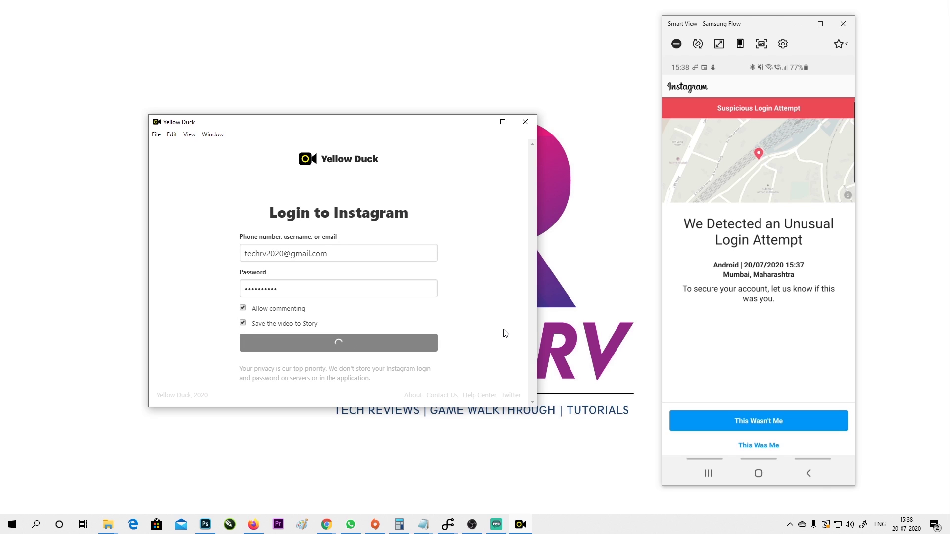
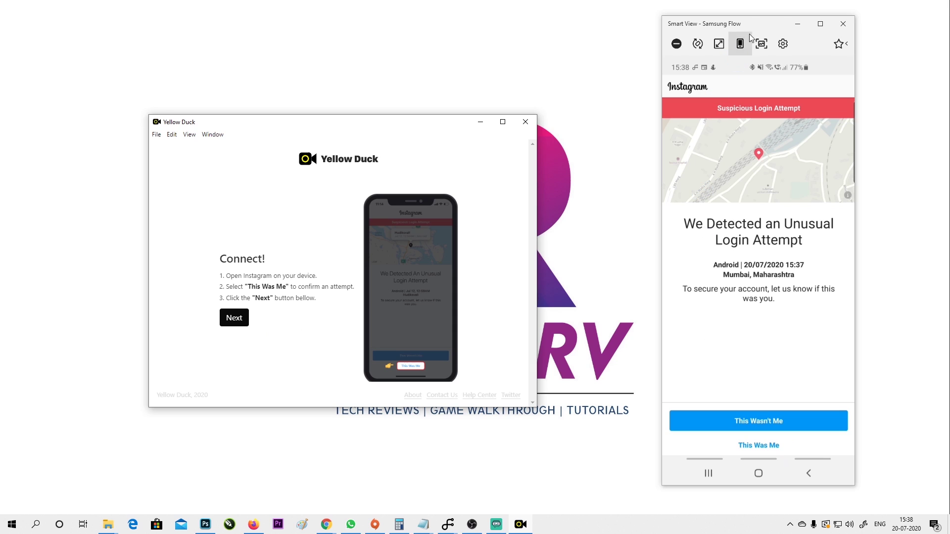
Confirm Instagram's unusual login alert on the mirrored phone as 'This Was Me'.
left_click(749, 38)
left_click(737, 460)
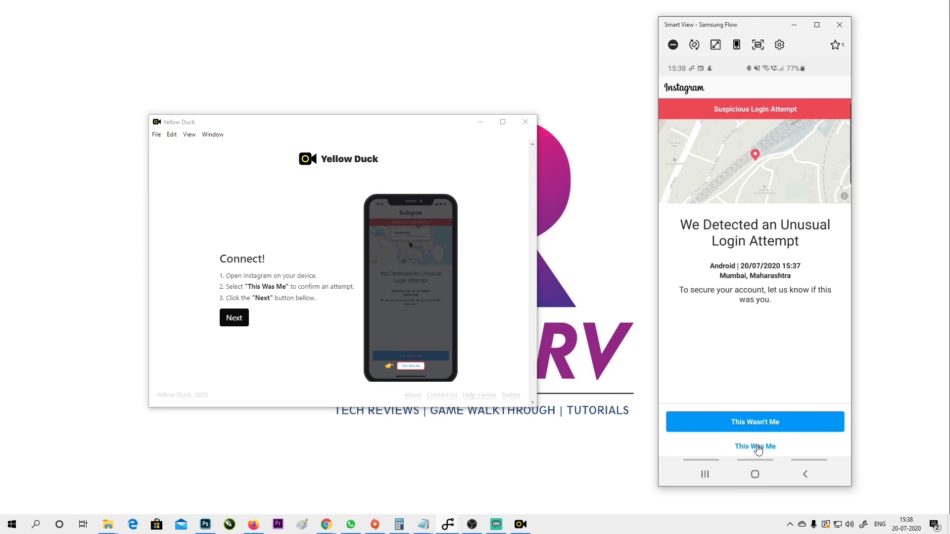
Approve the Instagram login on the phone so Yellow Duck shows the RTMP URL and masked stream key.
left_click(758, 447)
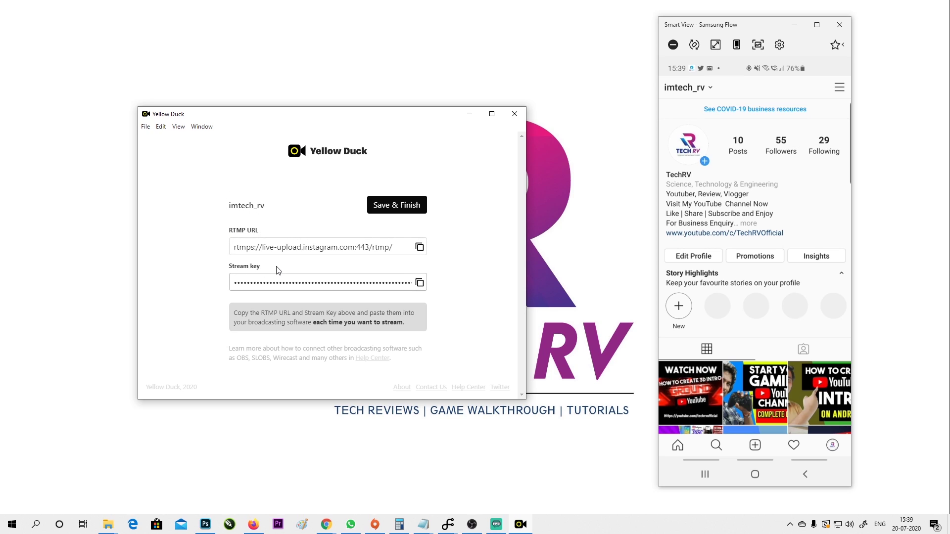
Copy Yellow Duck's Instagram RTMP URL and bring OBS Studio to the front.
left_click(422, 252)
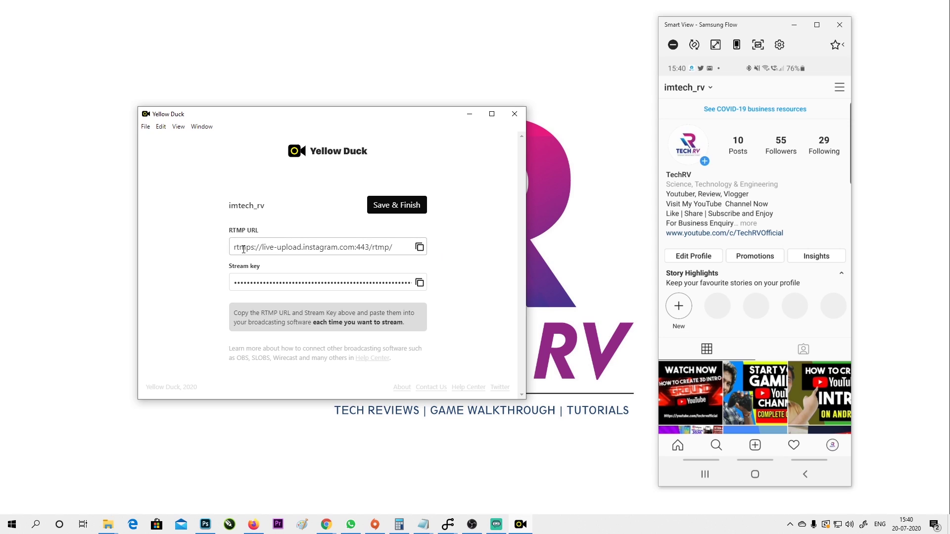
left_click(419, 248)
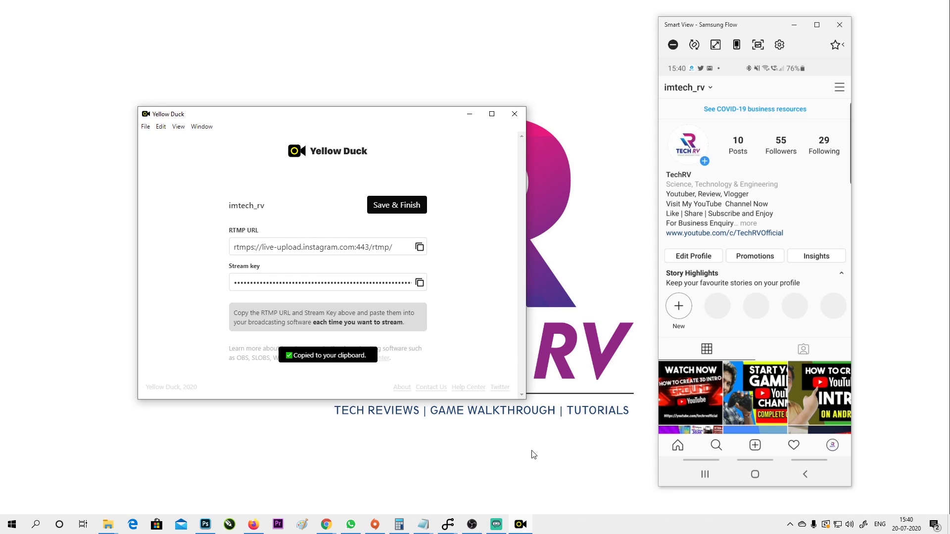
left_click(472, 524)
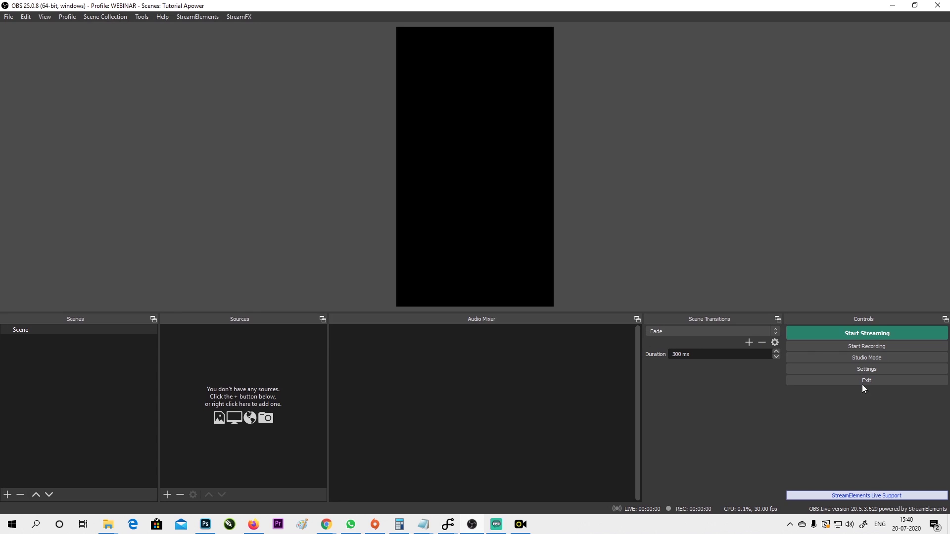
Set the OBS stream service to Custom and paste the Instagram RTMP URL as Server.
left_click(875, 369)
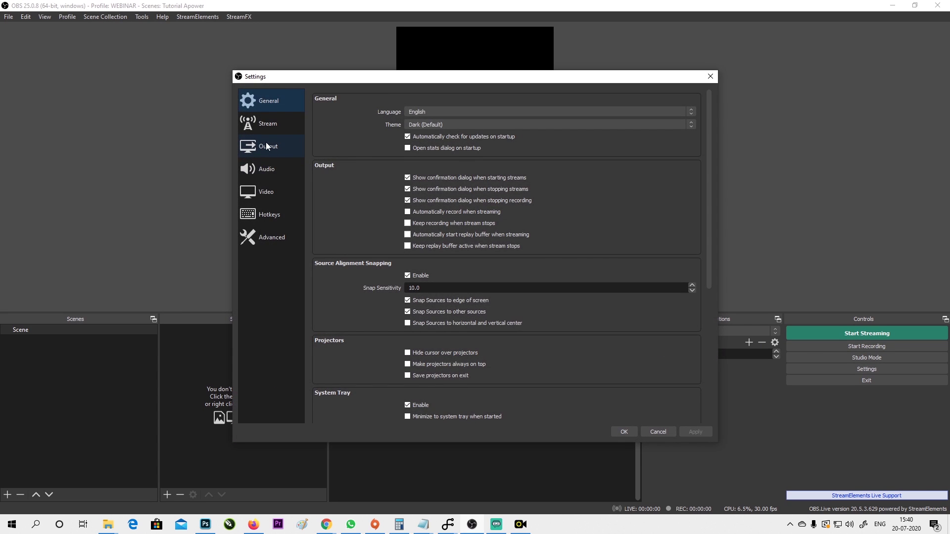
left_click(265, 127)
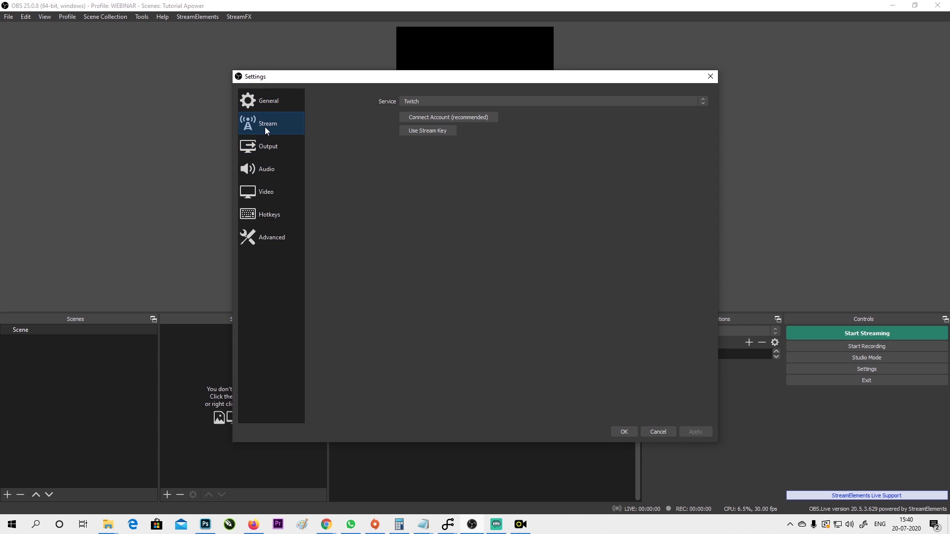
left_click(500, 103)
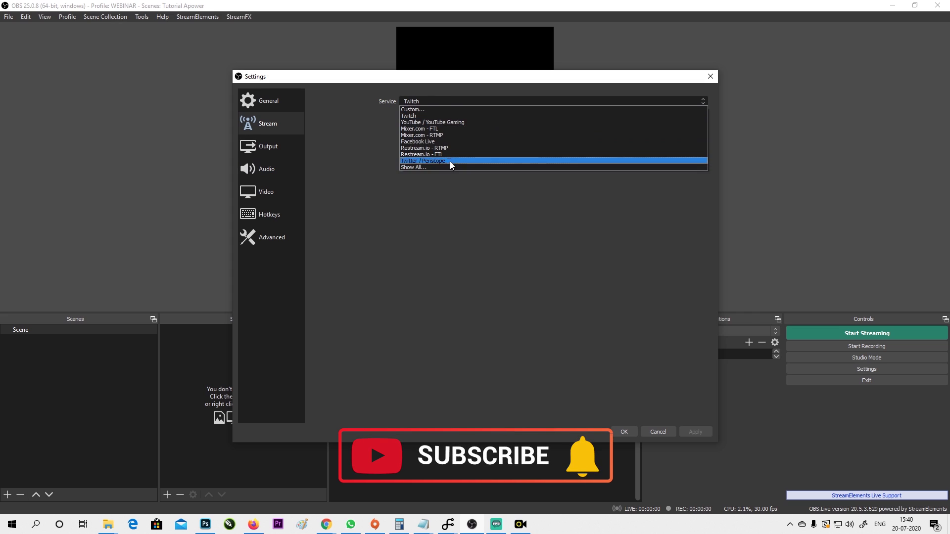
left_click(430, 105)
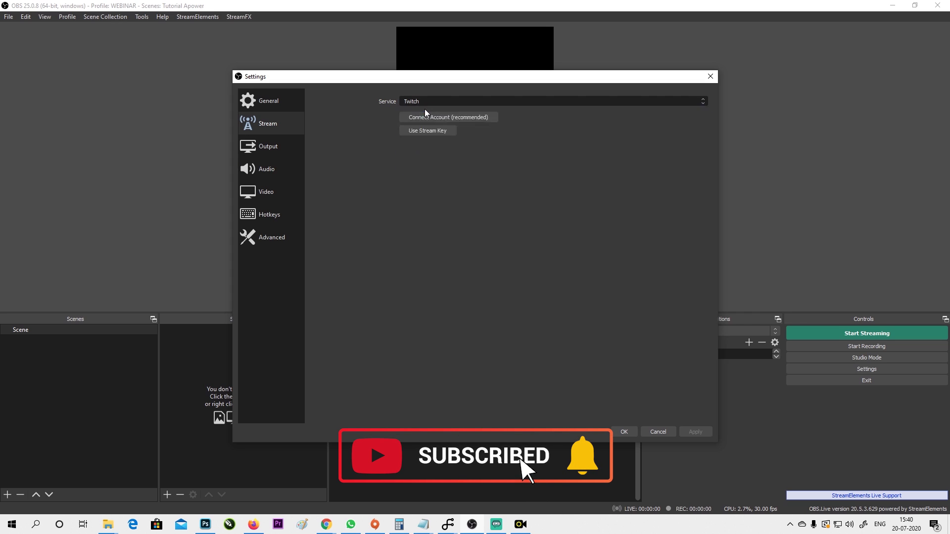
key("Up")
right_click(424, 118)
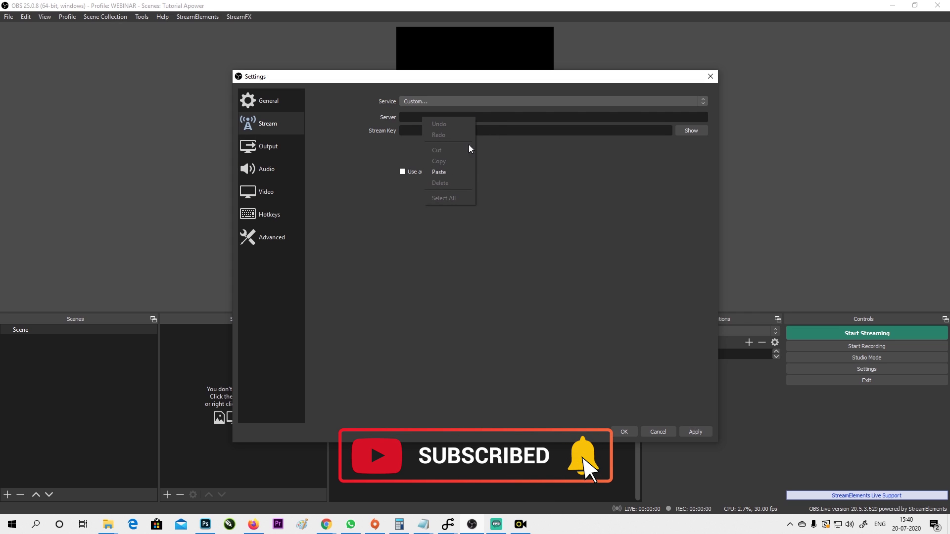
left_click(448, 171)
Copy the Yellow Duck stream key into OBS's Stream Key field and apply the settings.
left_click(521, 524)
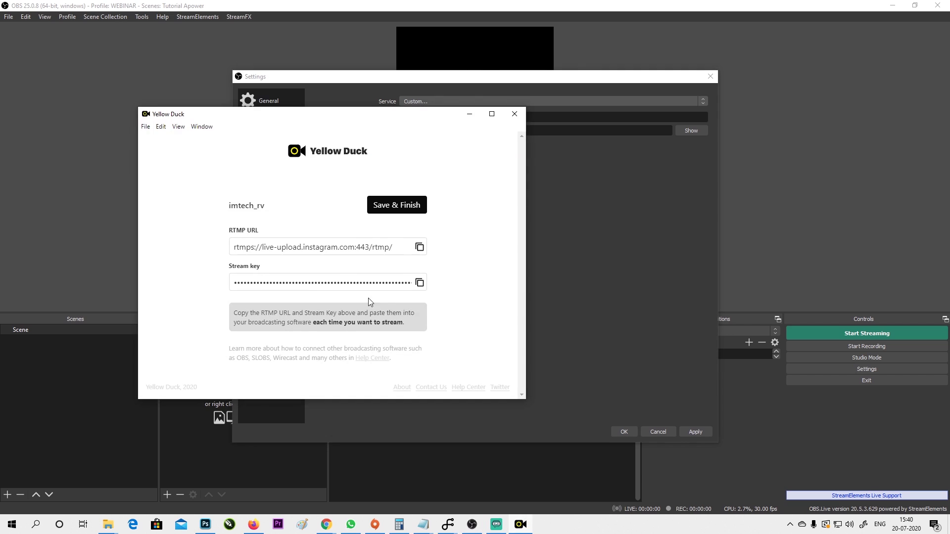
left_click(420, 283)
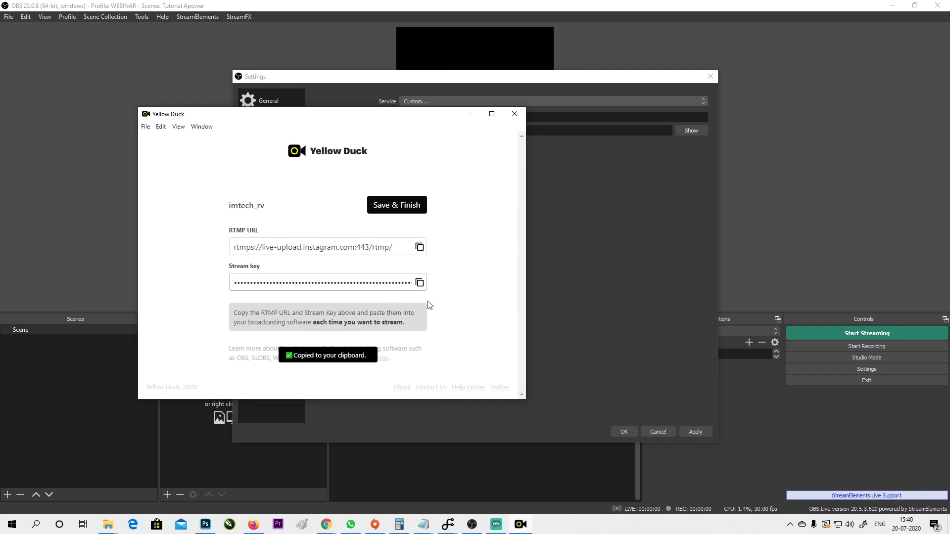
left_click(463, 428)
right_click(429, 132)
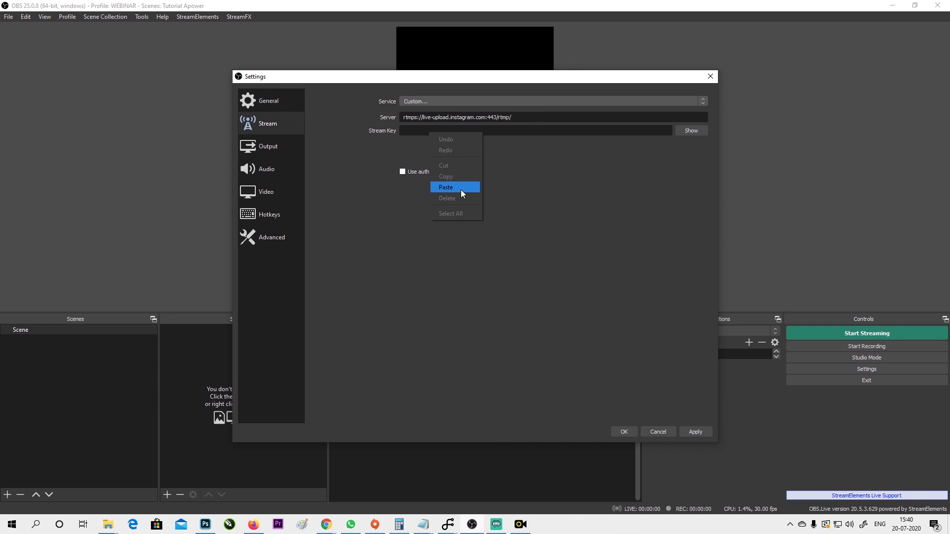
left_click(461, 189)
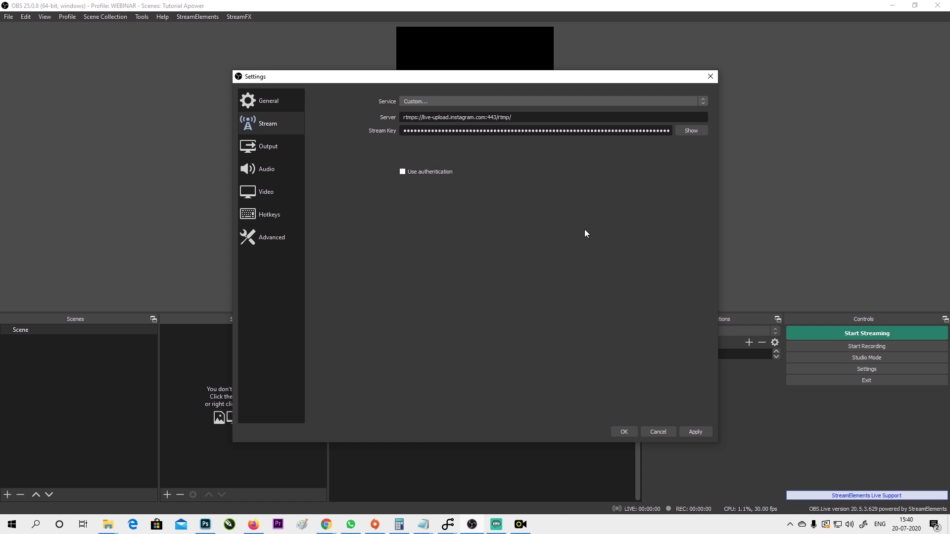
left_click(695, 432)
left_click(624, 432)
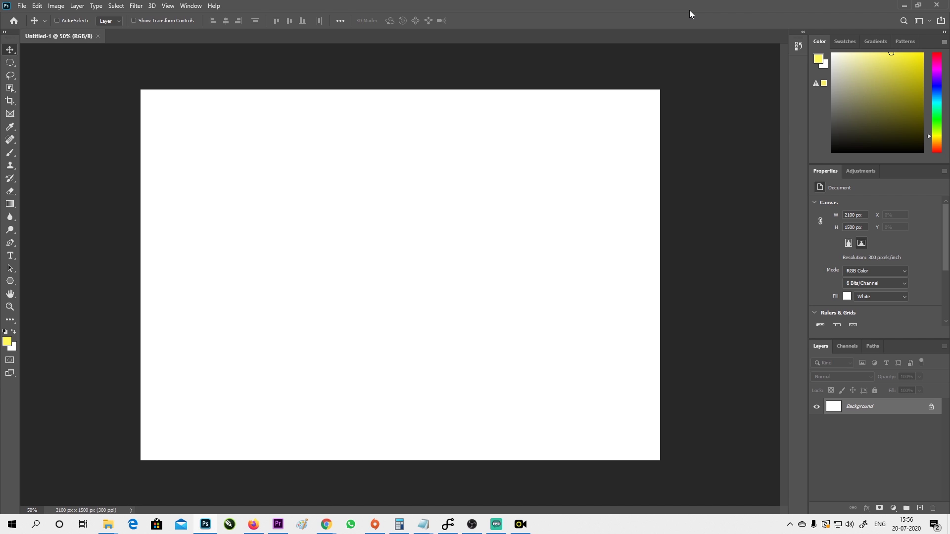
Snap Photoshop to the left half of the screen and fit the blank canvas to the window.
left_click_drag(690, 13, 1, 208)
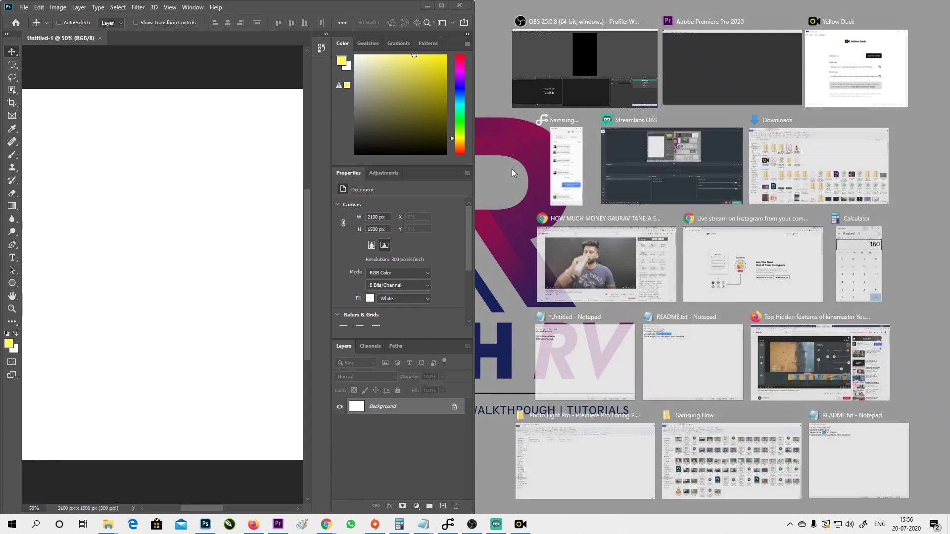
left_click(151, 100)
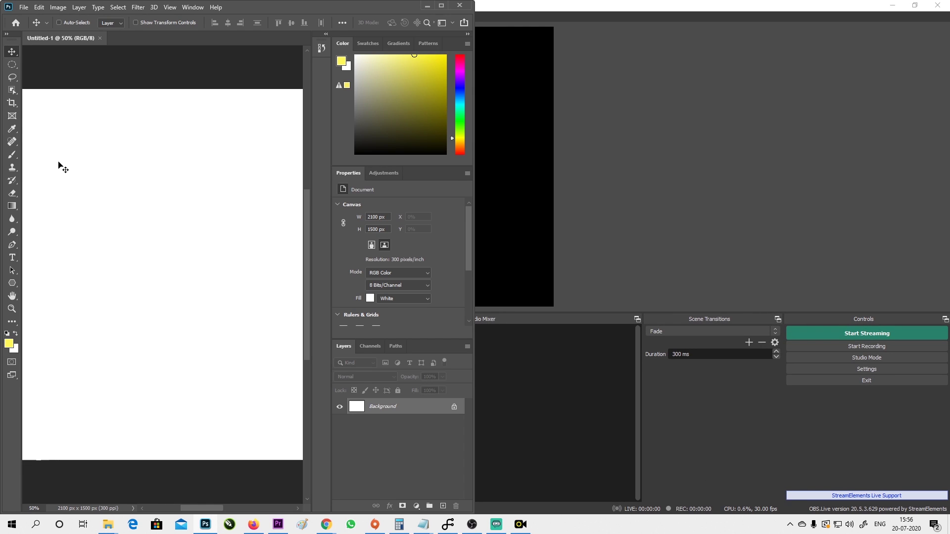
key("ctrl+0")
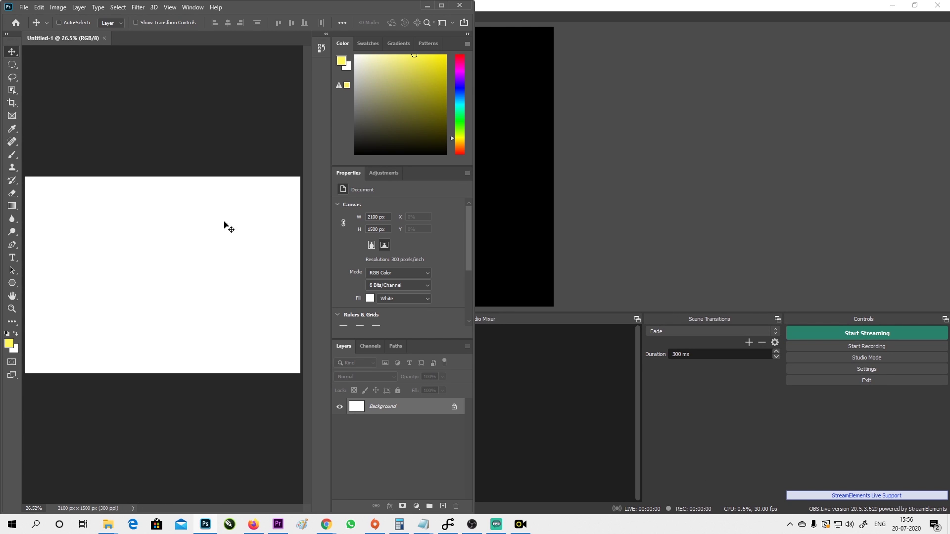
Add a Window Capture source of the Photoshop Untitled-1 window in OBS.
left_click(579, 402)
left_click(167, 495)
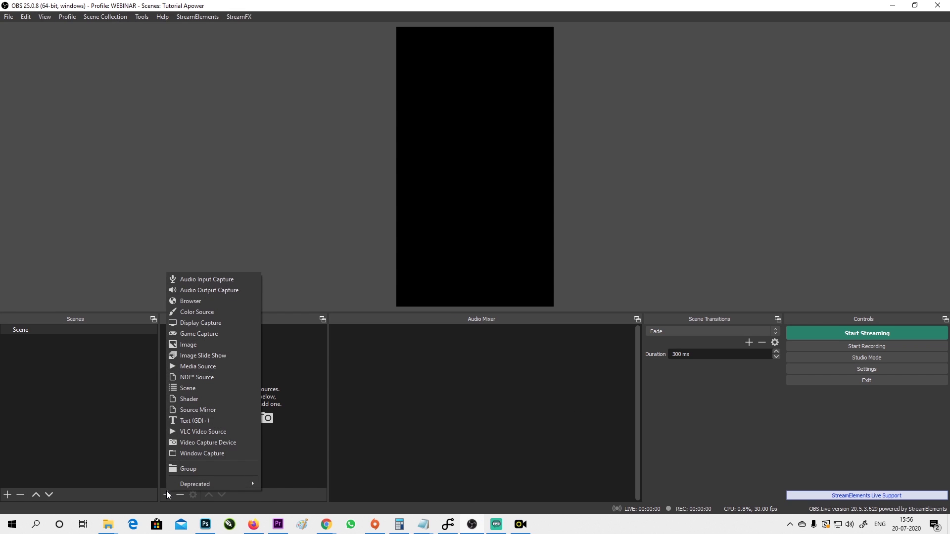
left_click(207, 454)
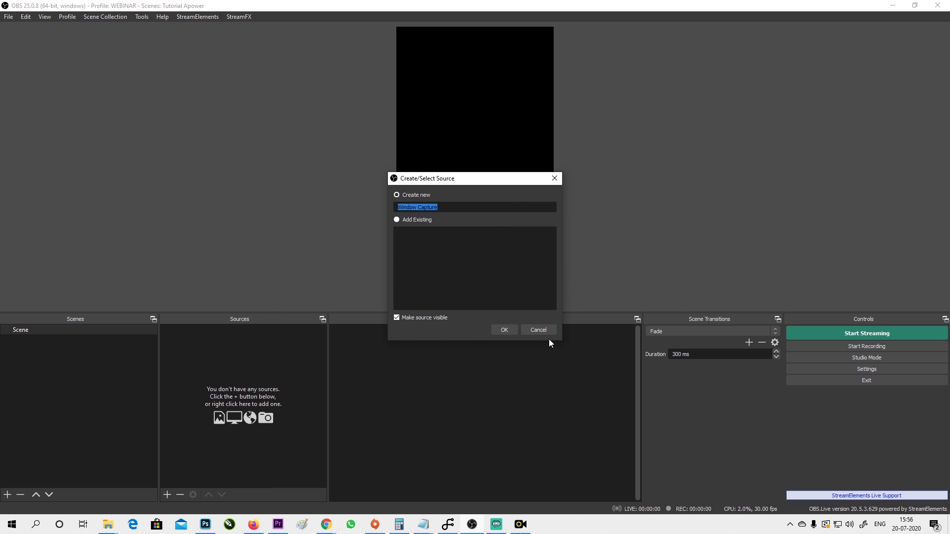
left_click(505, 329)
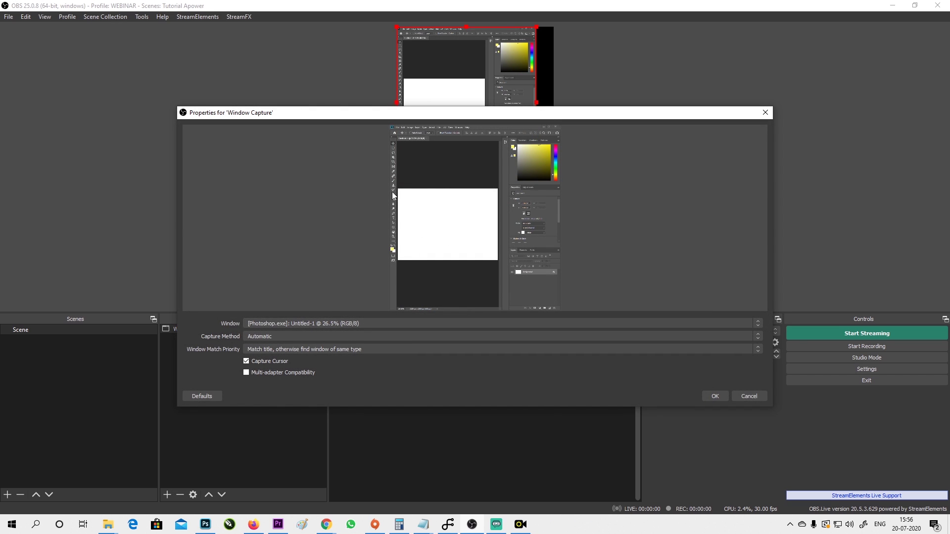
left_click(715, 396)
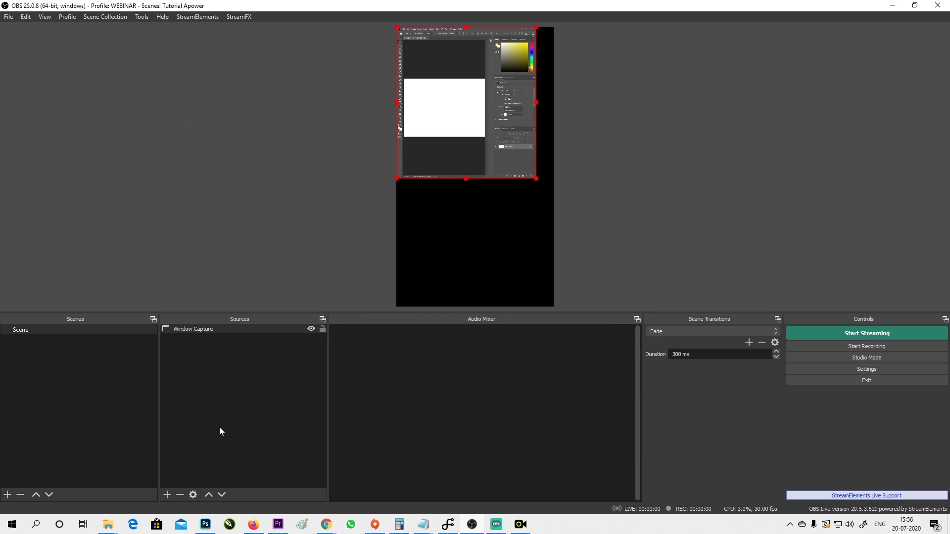
Move and enlarge the Photoshop capture into the lower half of the vertical canvas.
left_click_drag(442, 129, 442, 210)
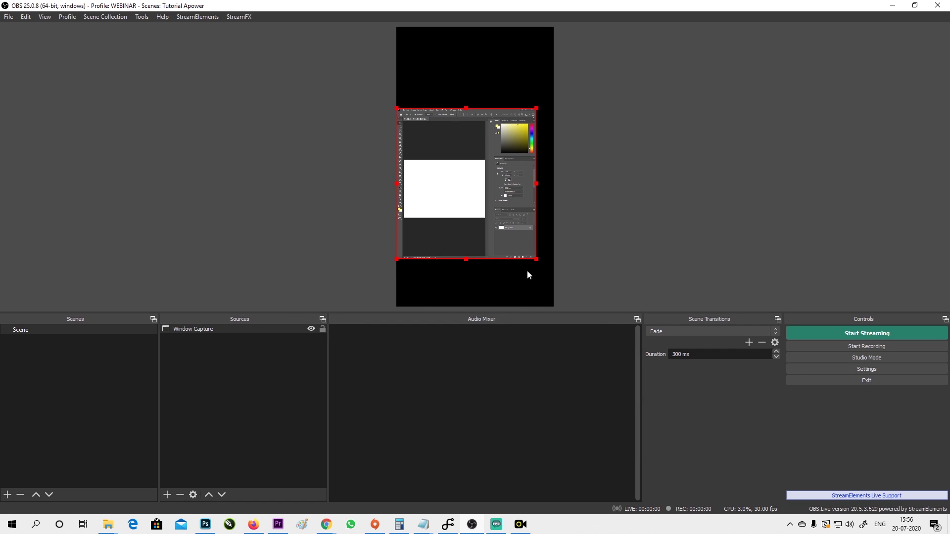
left_click_drag(539, 262, 553, 271)
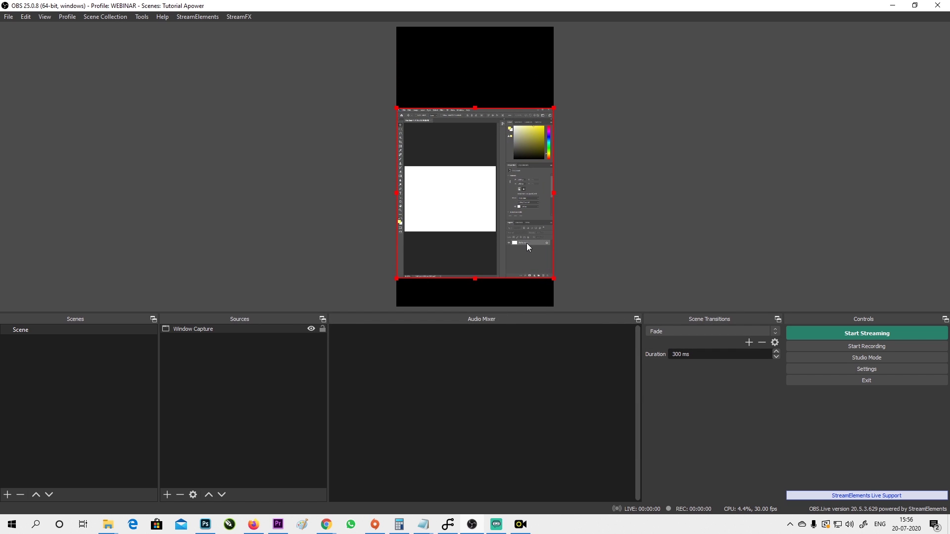
left_click_drag(526, 242, 526, 268)
left_click(264, 384)
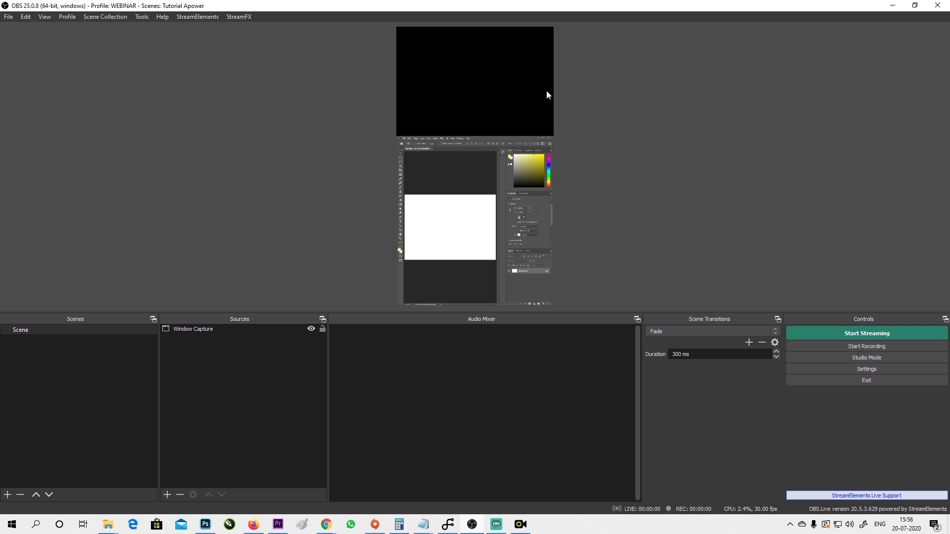
Add an NDI source named Webcam from LOCALHOST (Redmi) and drag it into the black upper area.
left_click(168, 495)
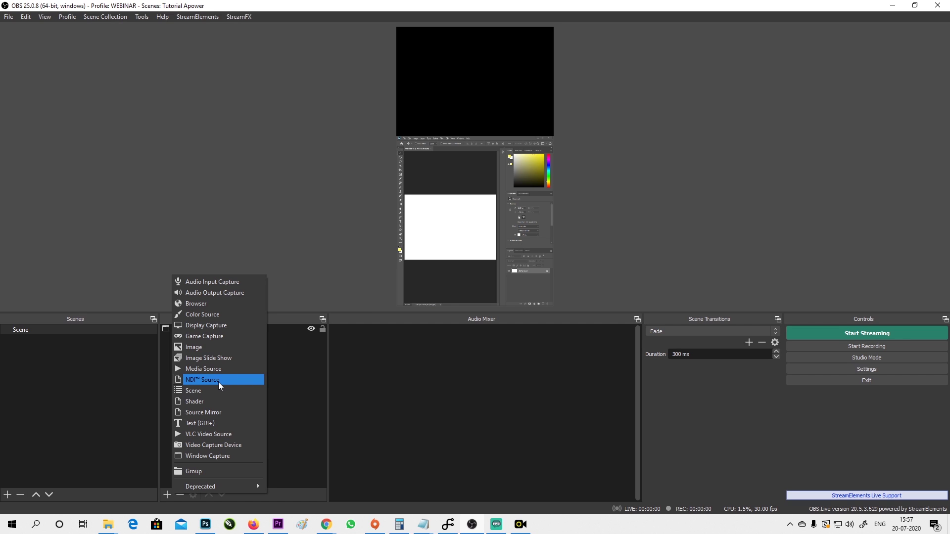
left_click(218, 381)
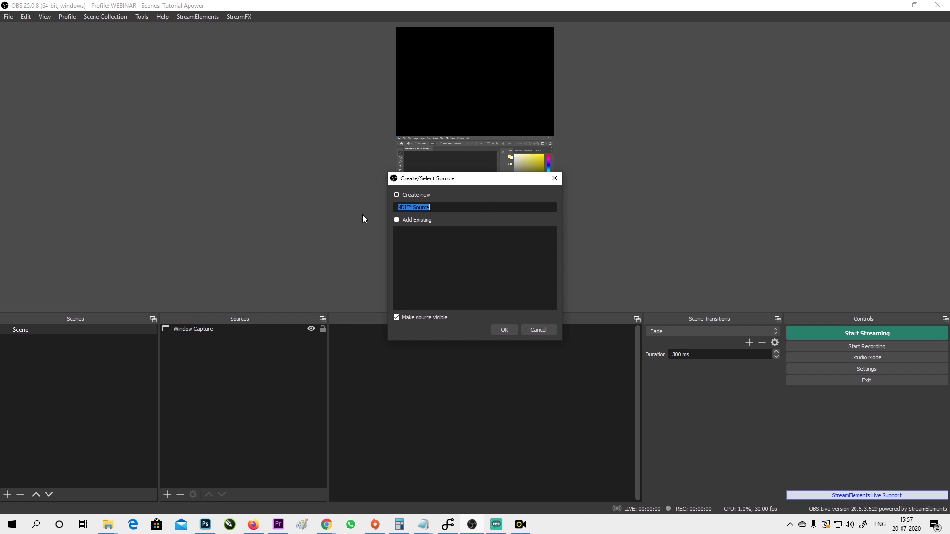
type("Webcam")
left_click(497, 328)
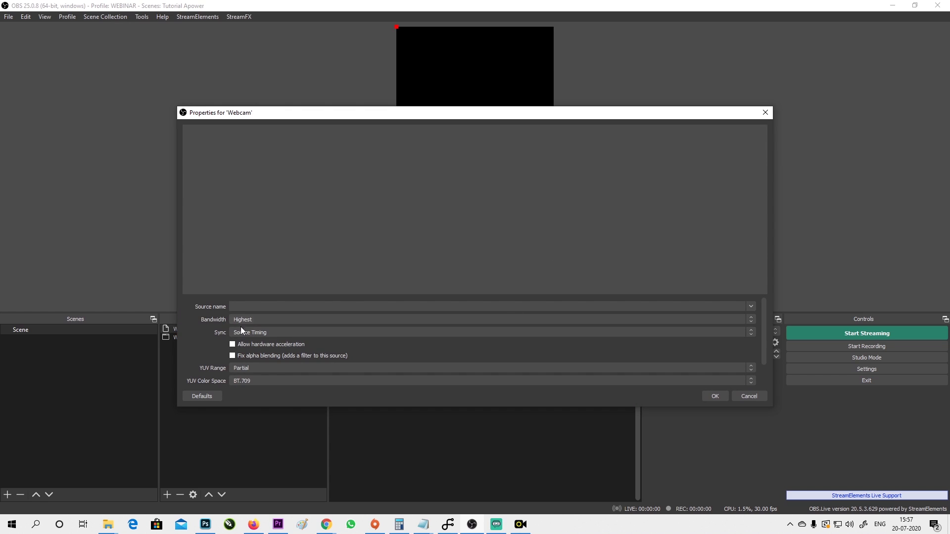
left_click(750, 308)
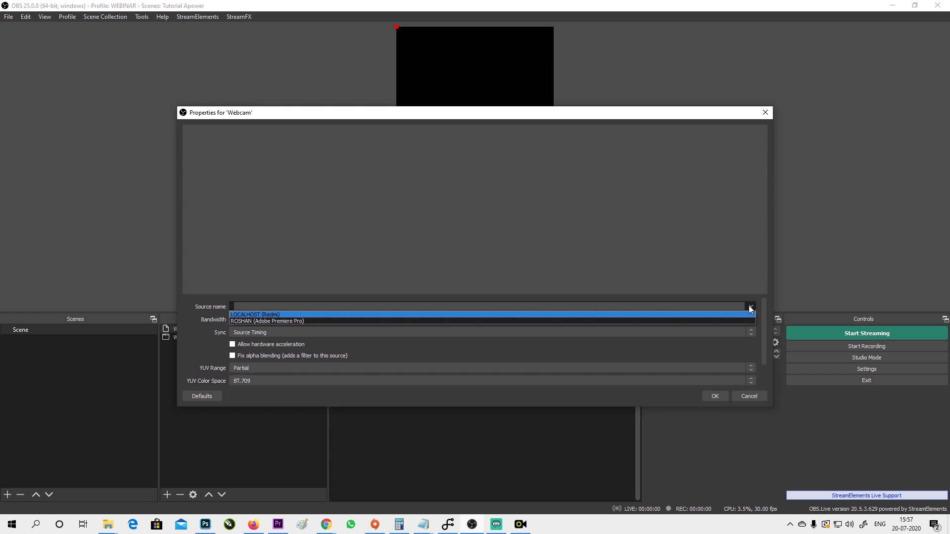
left_click(255, 314)
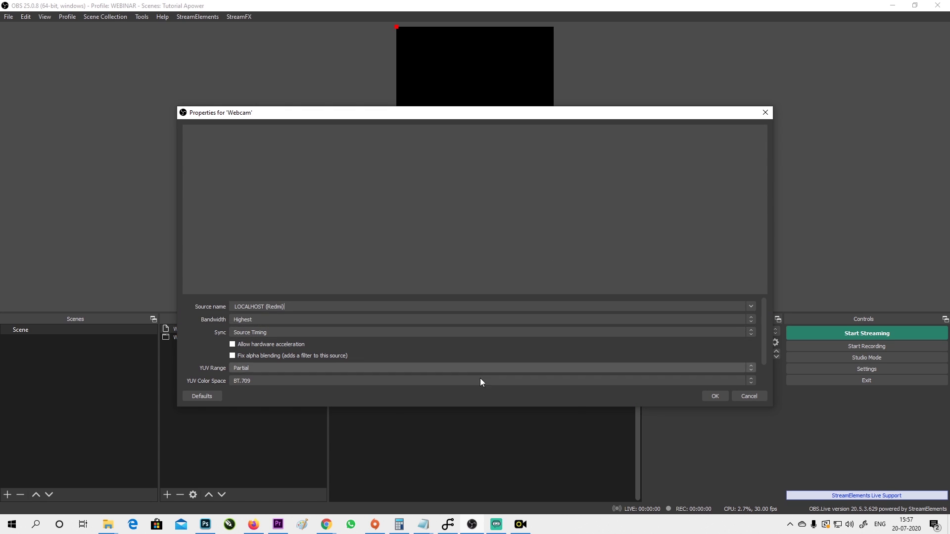
left_click(713, 398)
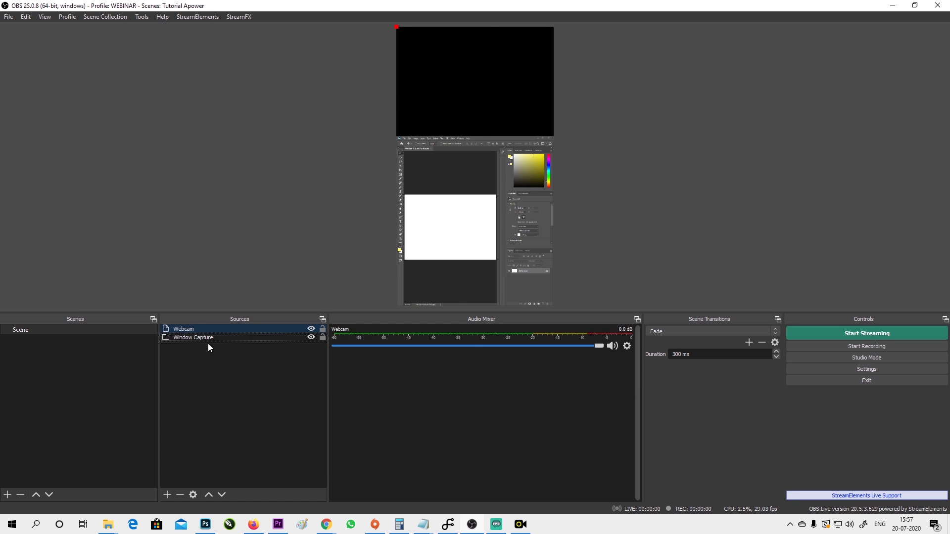
left_click_drag(480, 58, 487, 89)
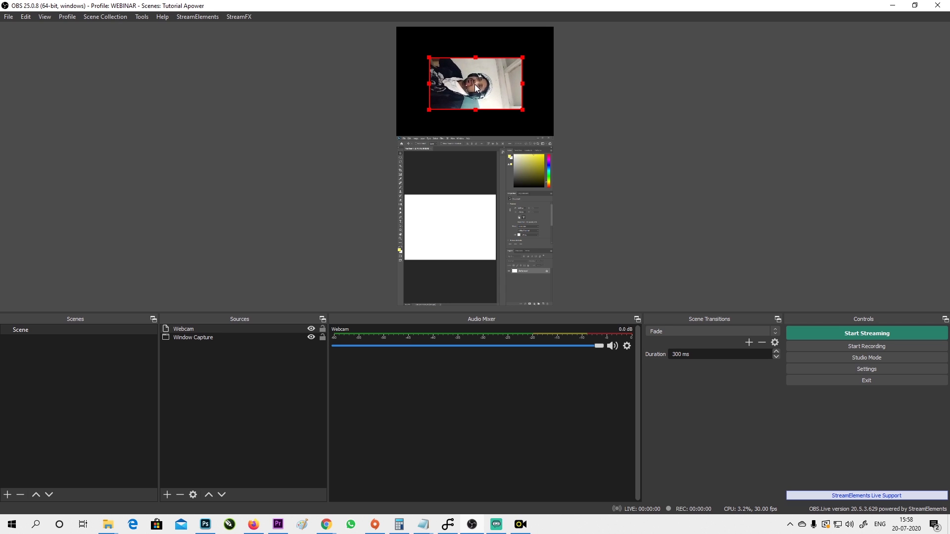
Rotate the webcam feed 90 degrees CCW and resize it to fill the canvas's top half.
left_click_drag(476, 87, 475, 79)
right_click(476, 76)
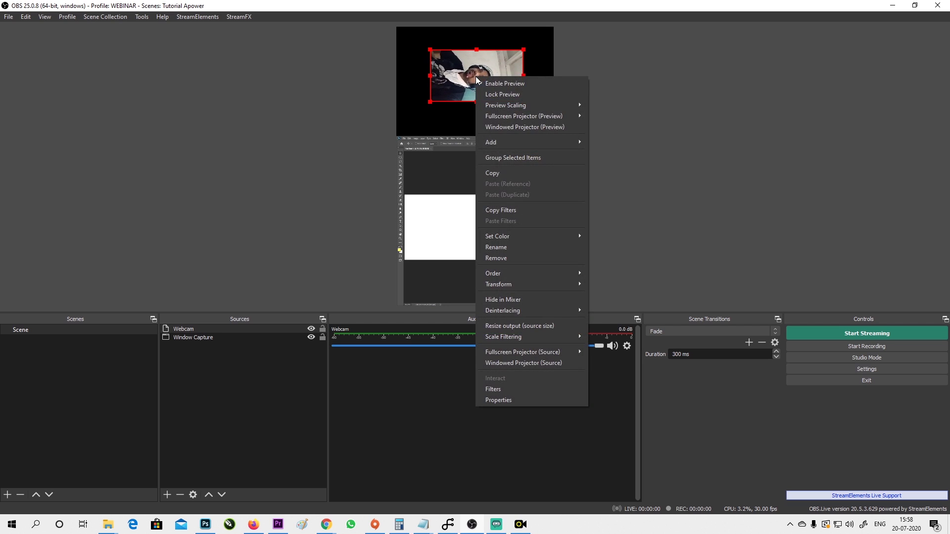
mouse_move(528, 285)
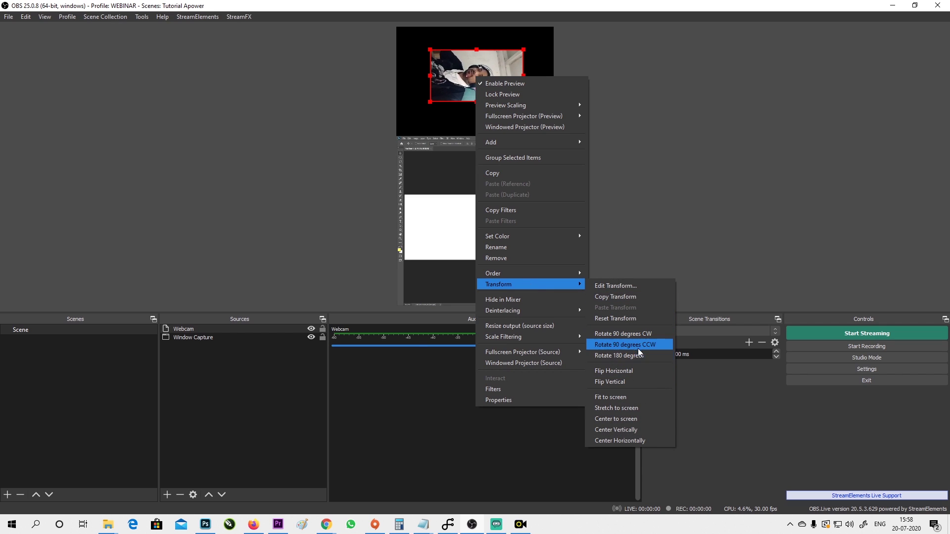
left_click(635, 346)
left_click_drag(475, 97, 451, 81)
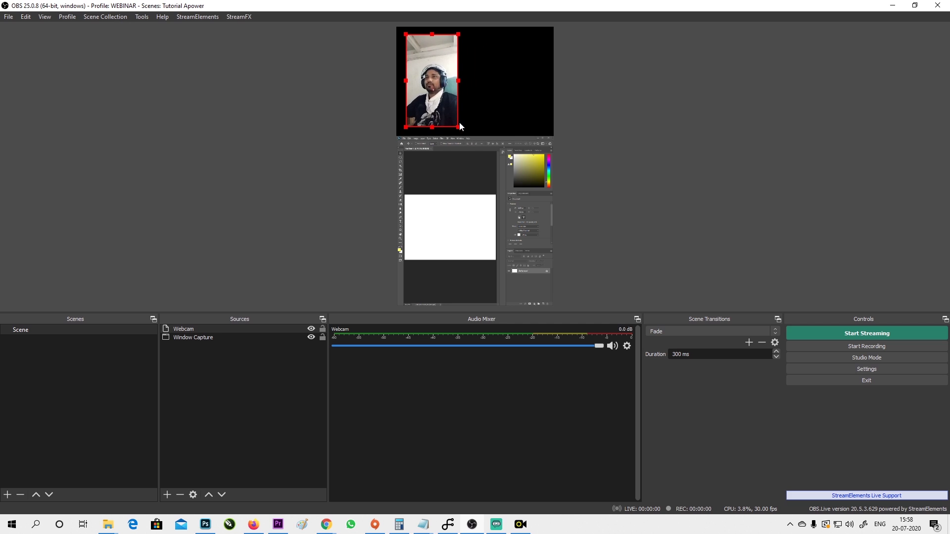
left_click_drag(459, 126, 551, 192)
Reorder Webcam beneath Window Capture in the Sources list, then open Settings.
left_click_drag(212, 329, 208, 350)
left_click(263, 356)
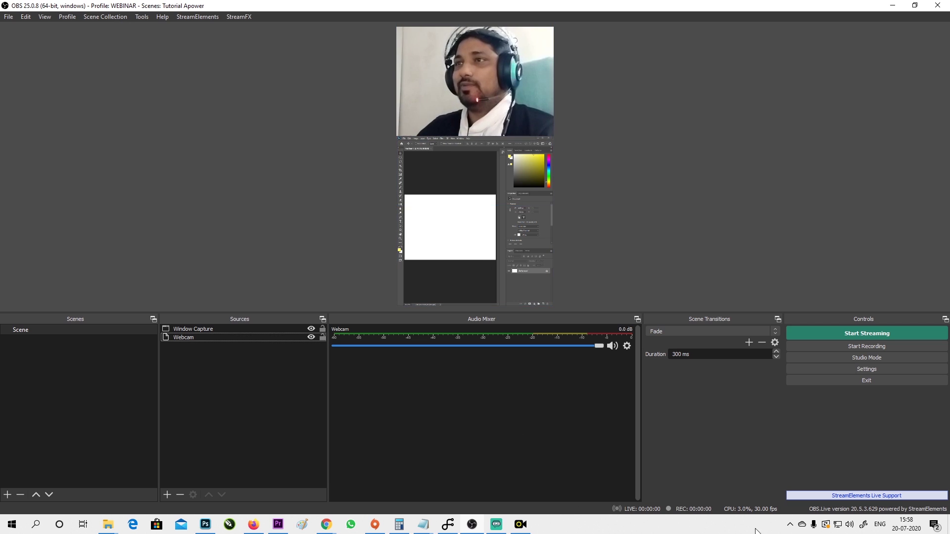
left_click(850, 369)
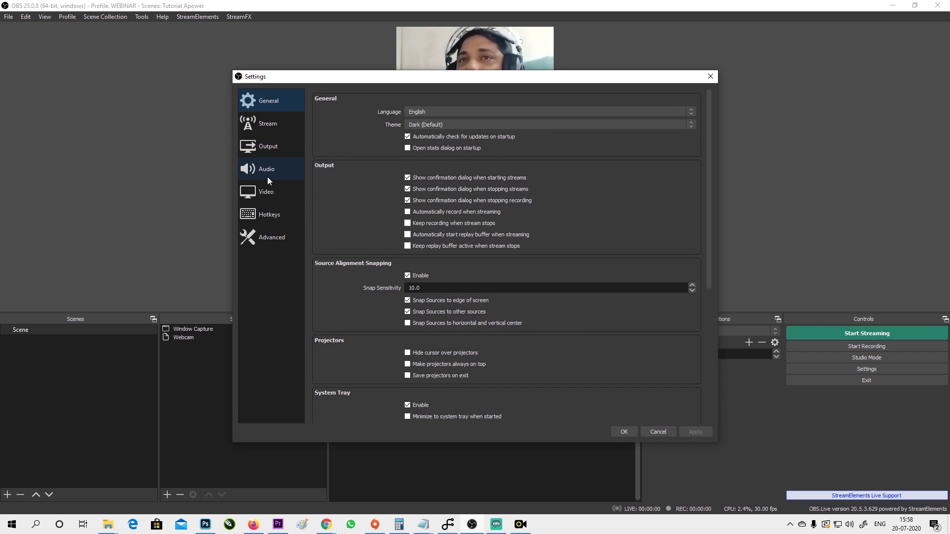
Check the Instagram server and key in Stream settings, then start and confirm the live stream.
left_click(272, 127)
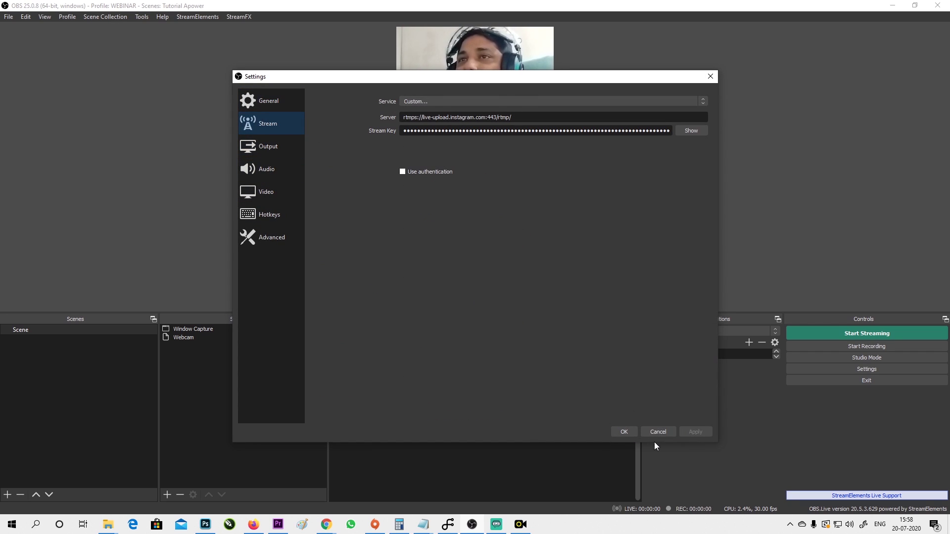
left_click(631, 432)
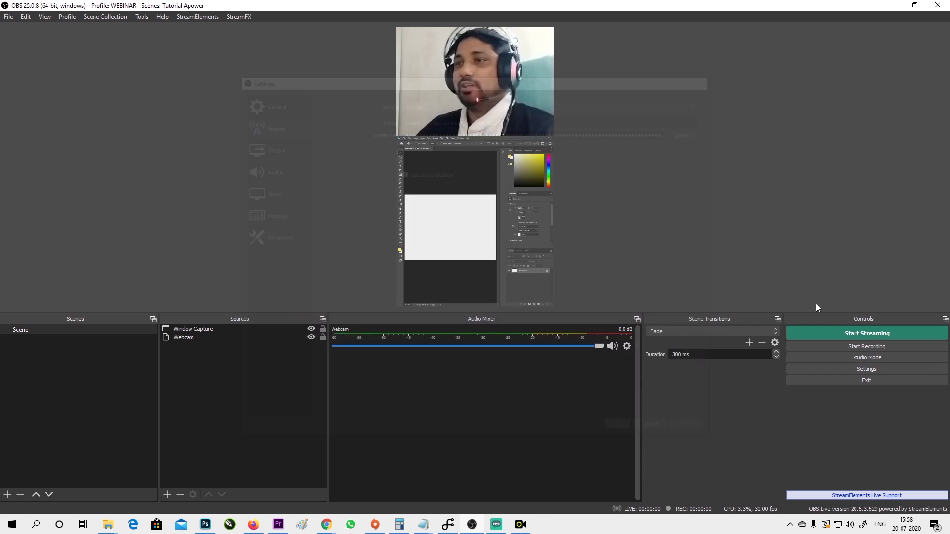
left_click(858, 338)
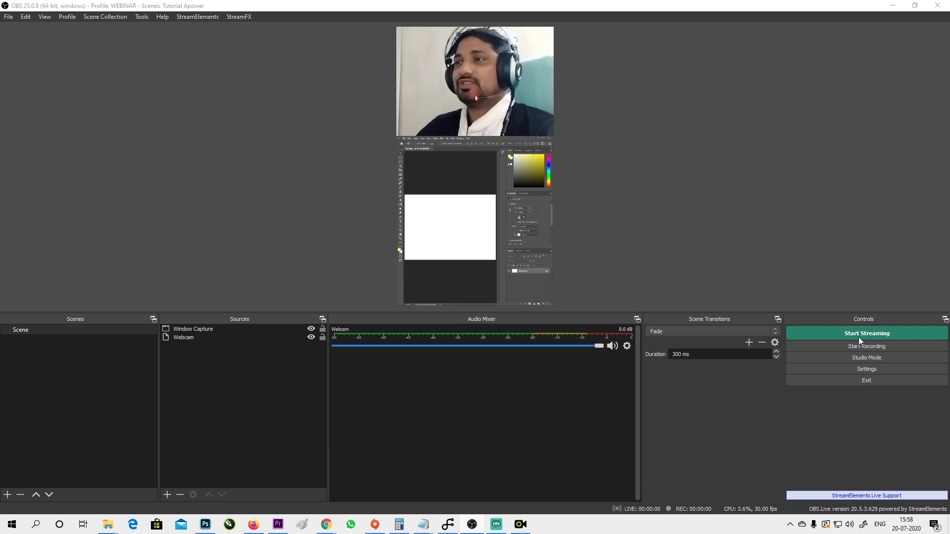
left_click(499, 274)
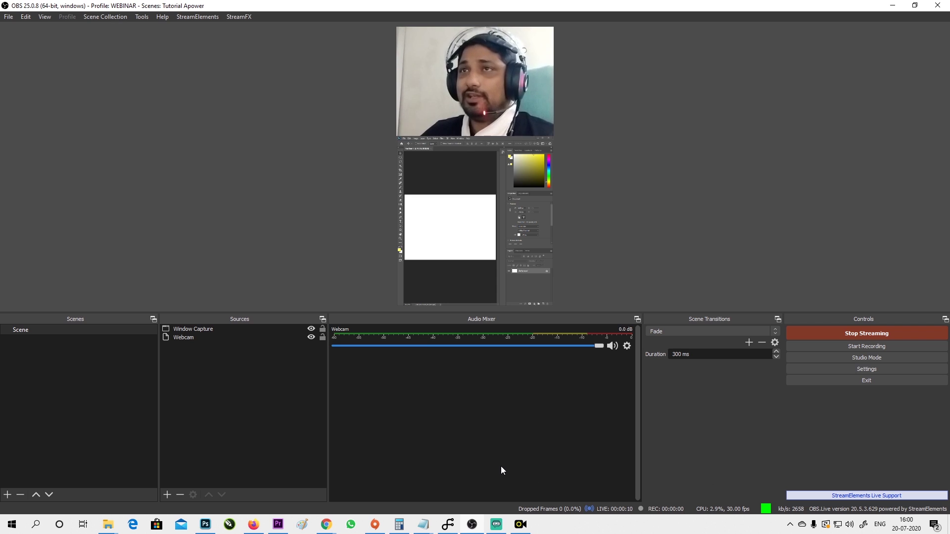
Minimize OBS and watch the Instagram live broadcast on the mirrored phone.
left_click(892, 5)
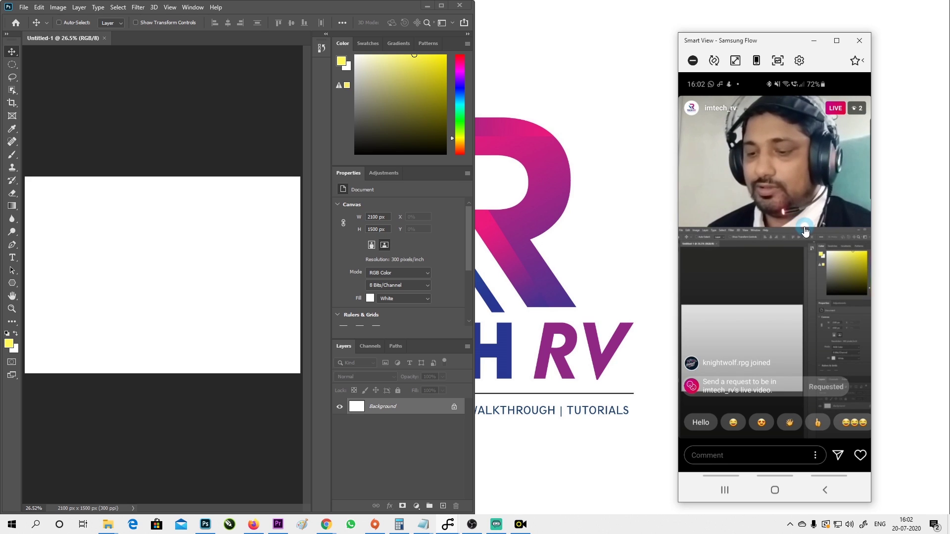
left_click(770, 229)
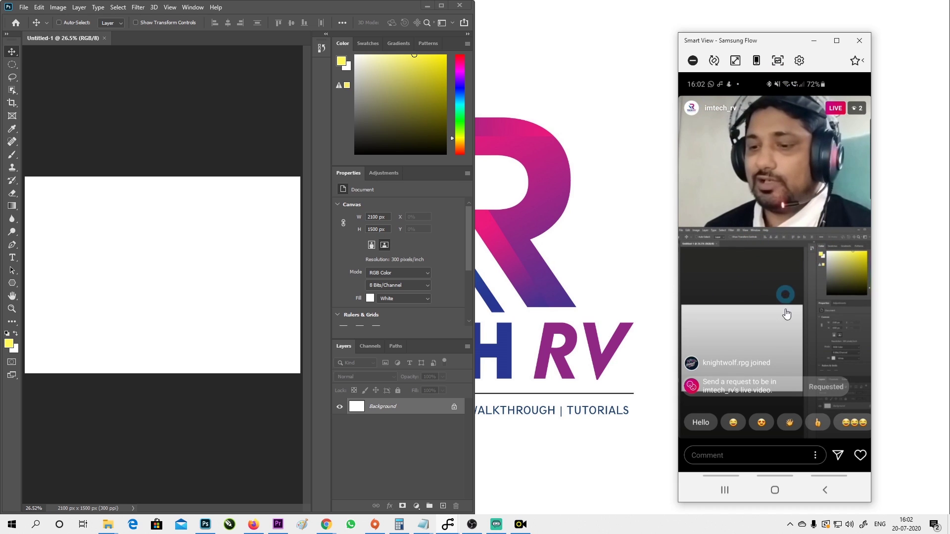
left_click(848, 388)
left_click(777, 200)
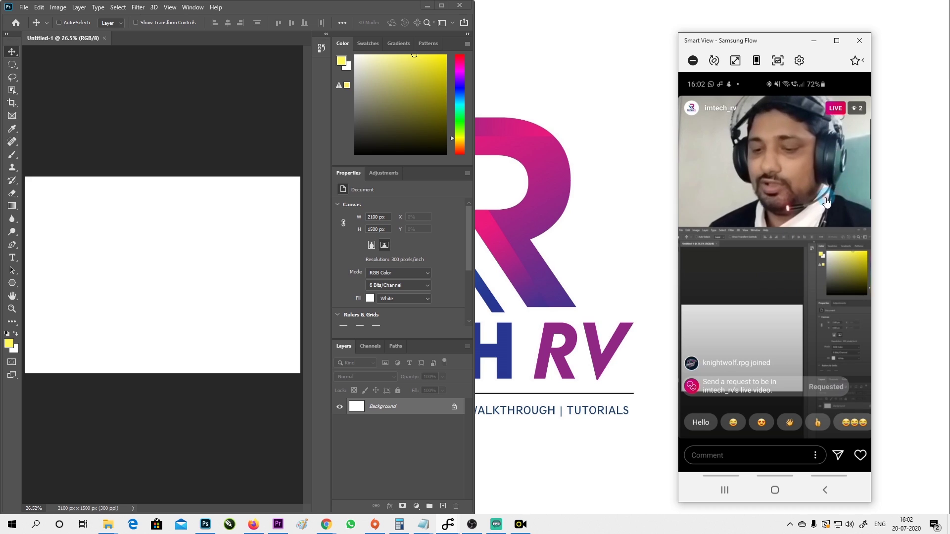
left_click(23, 7)
left_click(256, 6)
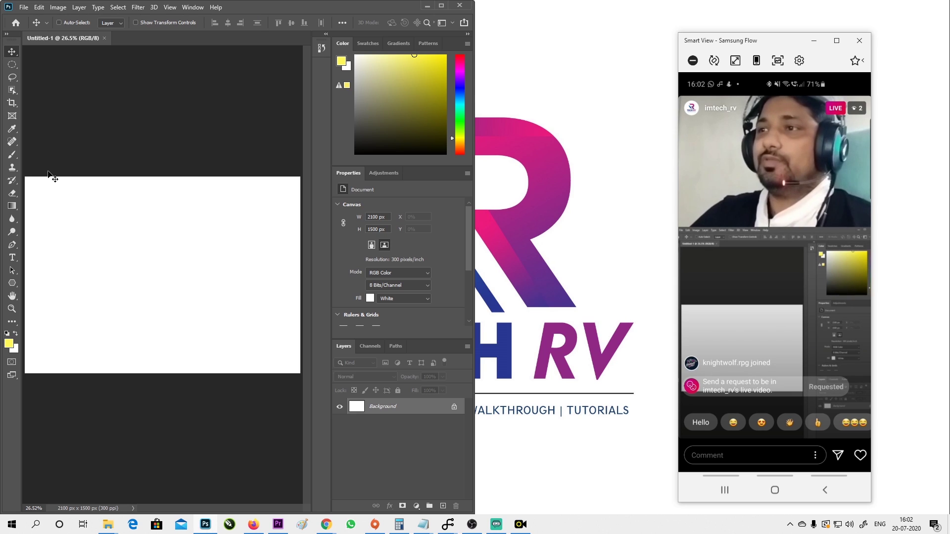
Paint a yellow freehand scribble with a small loop on the Photoshop canvas using the Brush tool.
left_click(12, 154)
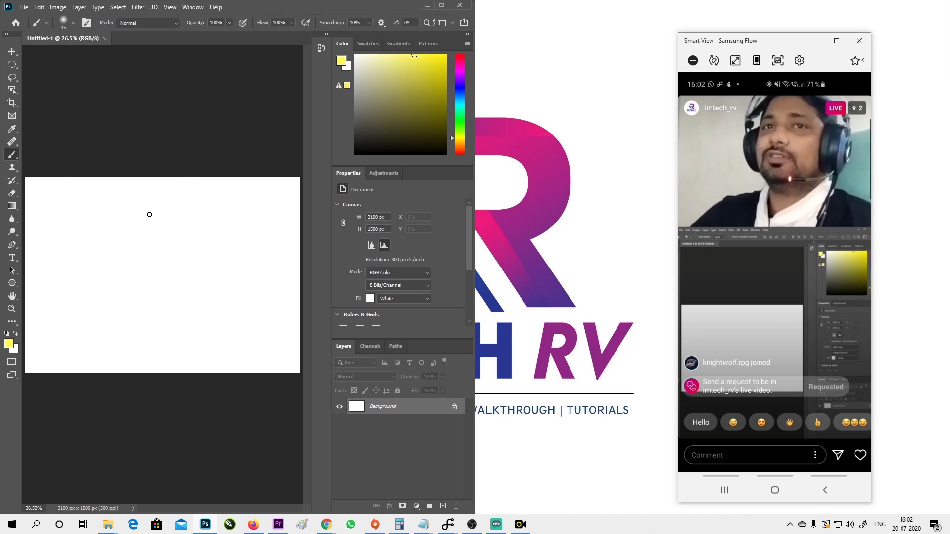
mouse_move(149, 214)
left_mouse_down()
mouse_move(125, 249)
mouse_move(169, 279)
mouse_move(184, 253)
mouse_move(145, 351)
left_mouse_up()
left_click_drag(164, 271, 164, 263)
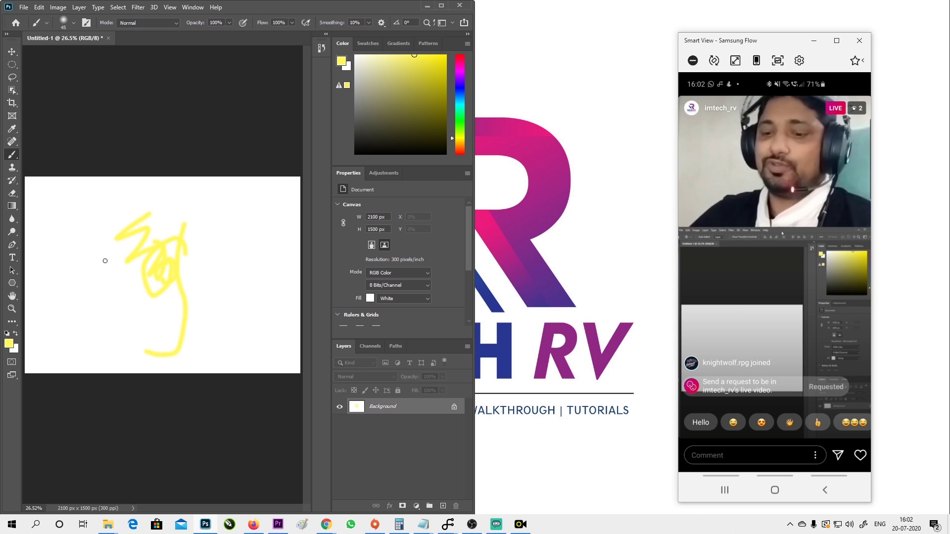